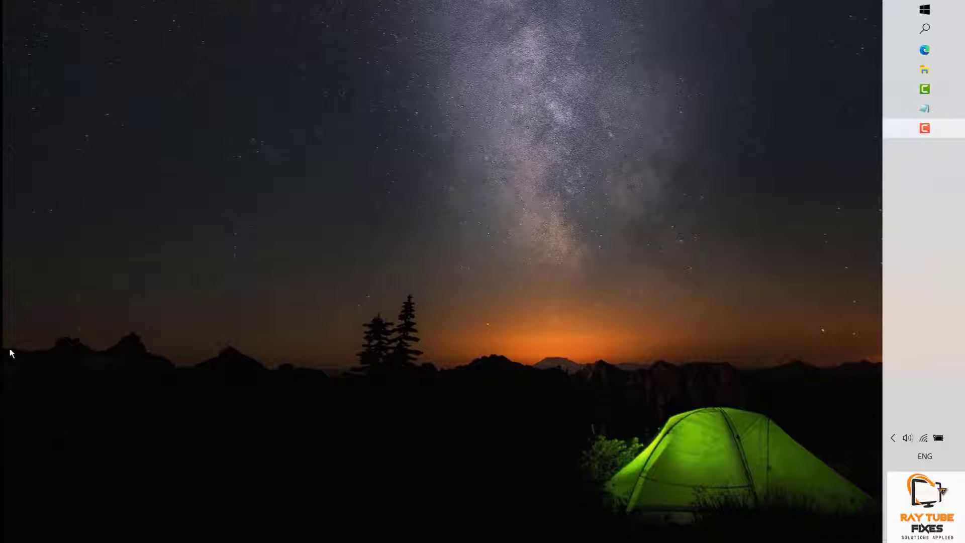
Set the lock screen background to Picture in the personalization settings and close the settings window.
{"action": "right_click", "coordinate": [469, 186]}
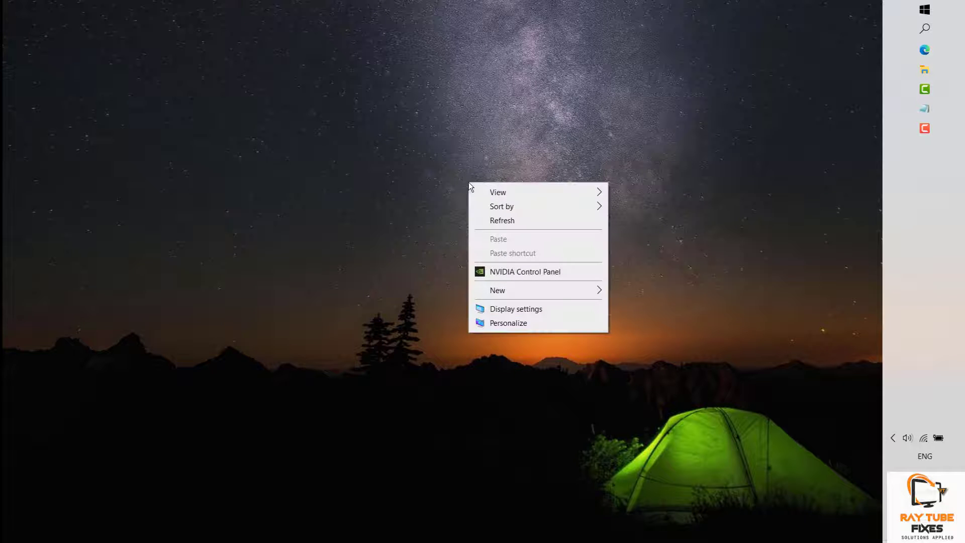
{"action": "left_click", "coordinate": [520, 326]}
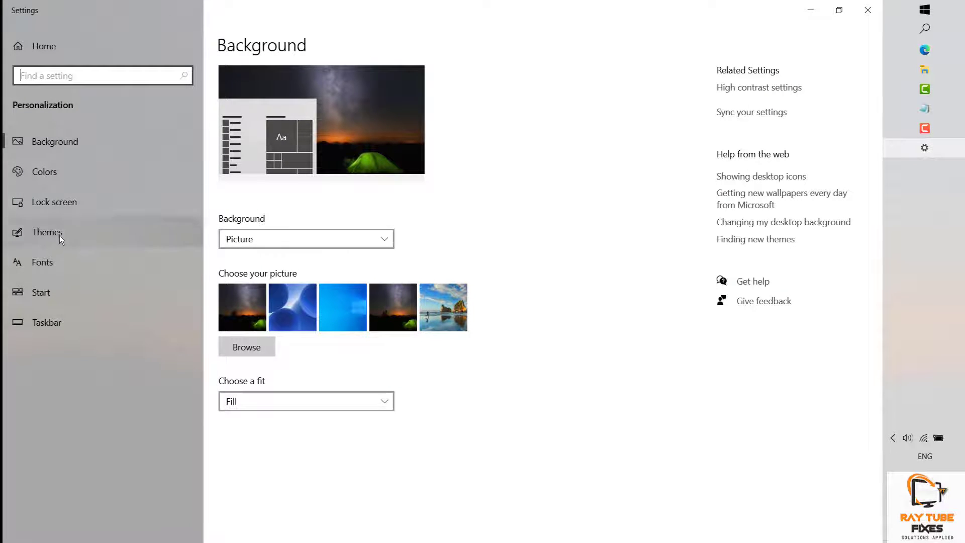
{"action": "left_click", "coordinate": [62, 204]}
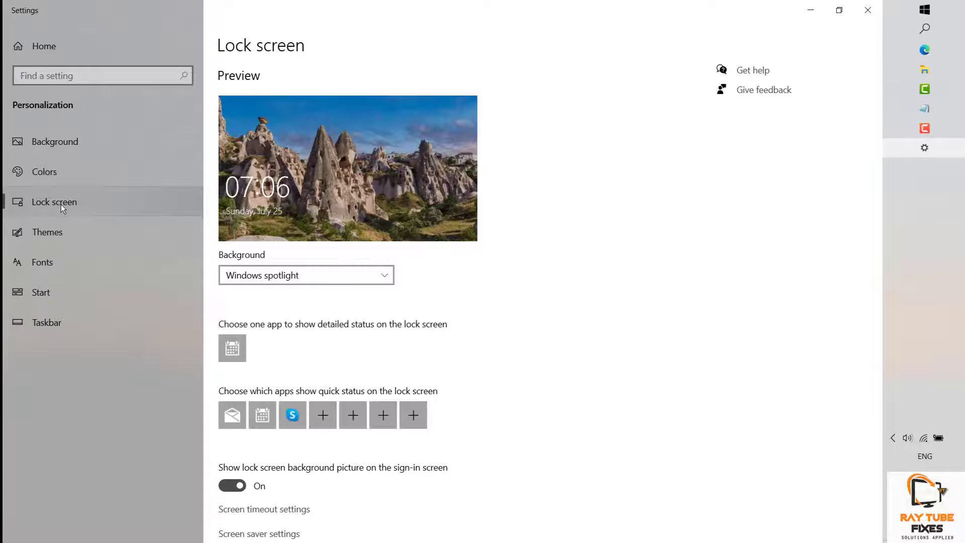
{"action": "left_click", "coordinate": [321, 279]}
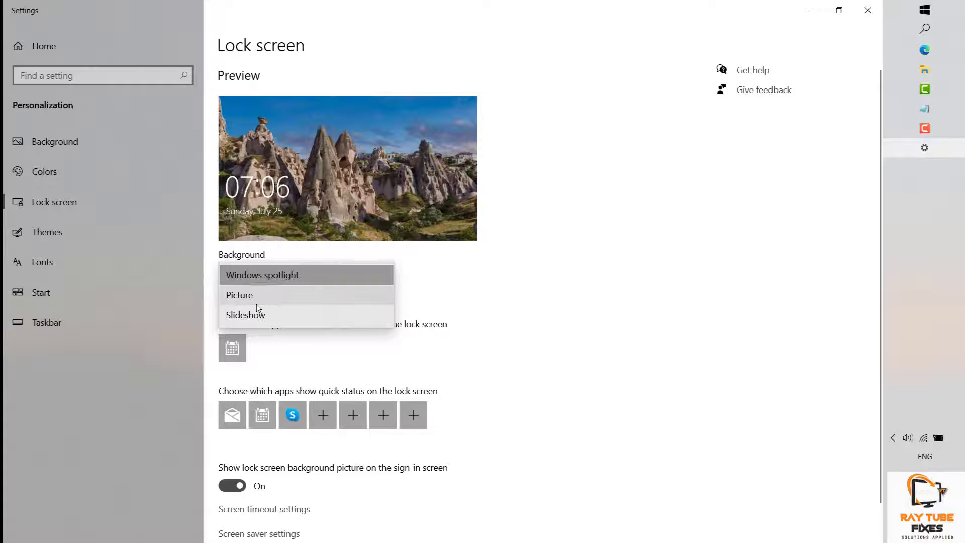
{"action": "left_click", "coordinate": [257, 302]}
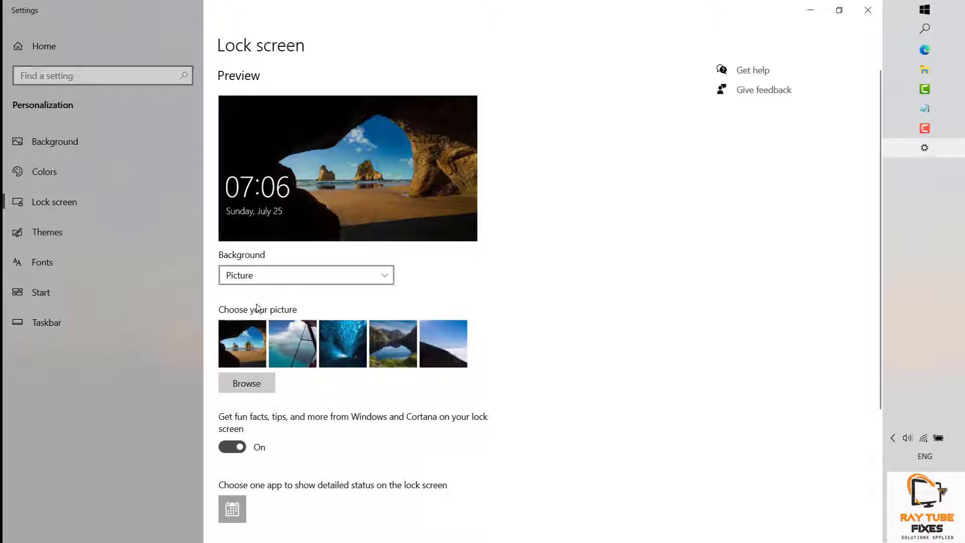
{"action": "left_click", "coordinate": [857, 8]}
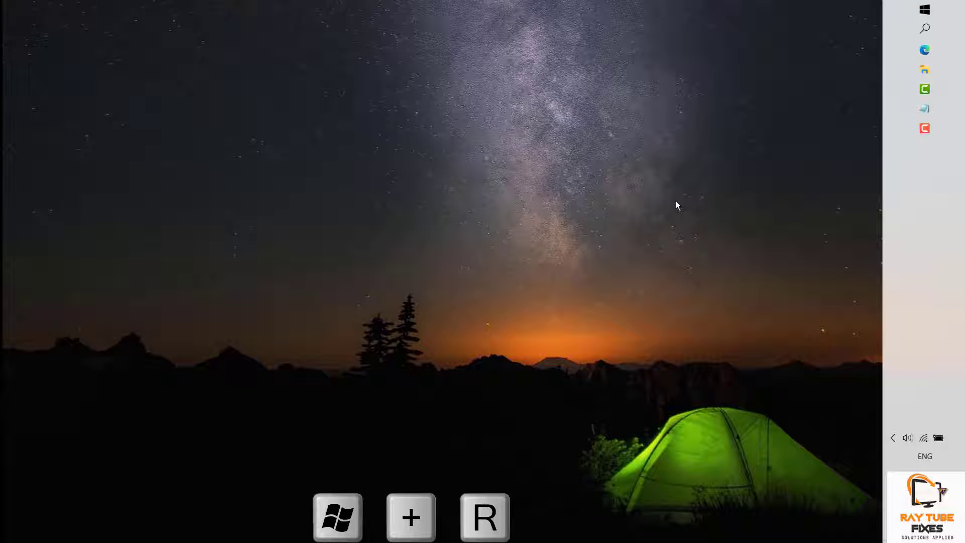
Open the folder %USERPROFILE%/AppData\Local\Packages\Microsoft.Windows.ContentDeliveryManager_cw5n1h2txyewy\LocalState\Assets with the Run command.
{"action": "key", "text": "super+r"}
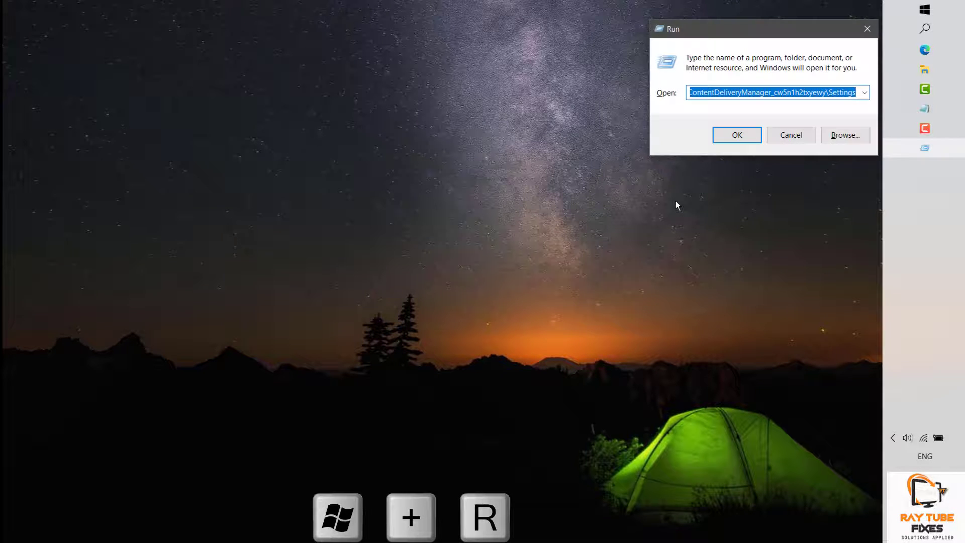
{"action": "key", "text": "ctrl+v"}
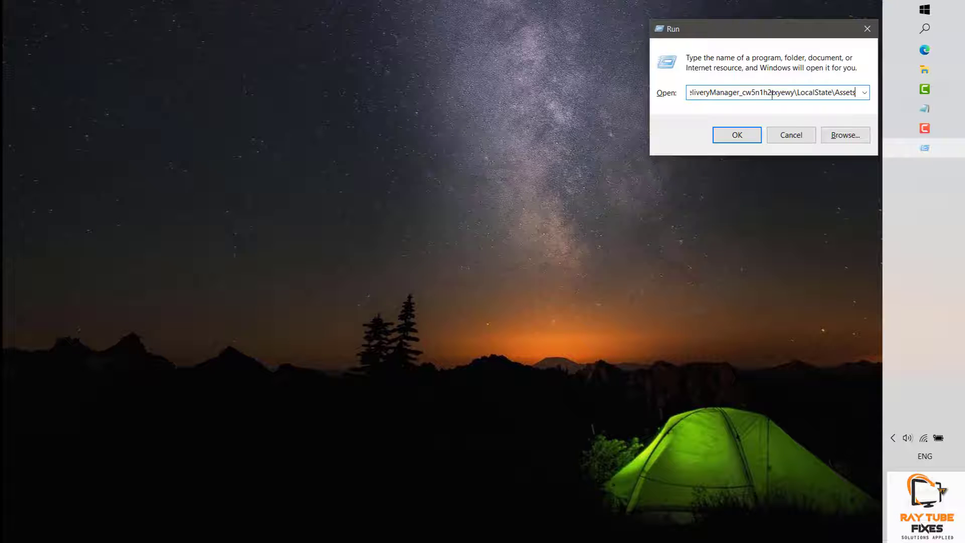
{"action": "left_click", "coordinate": [748, 142]}
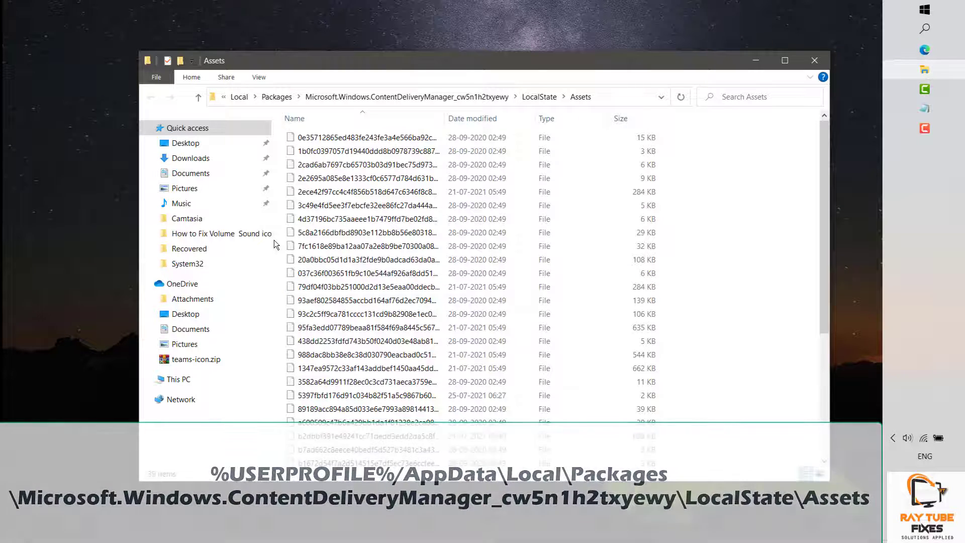
Delete all files in the Assets folder and close the folder window.
{"action": "left_click", "coordinate": [414, 235]}
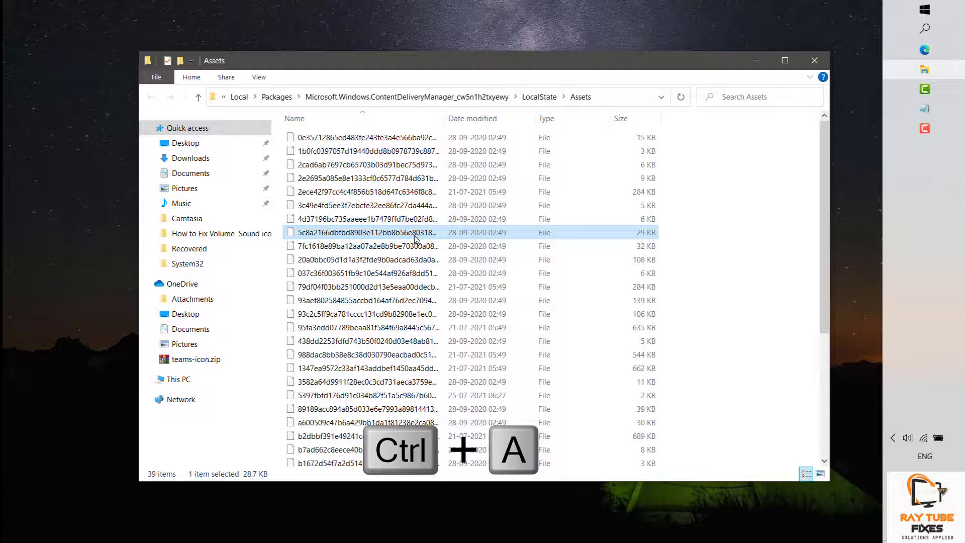
{"action": "left_click_drag", "start_coordinate": [444, 118], "coordinate": [681, 120]}
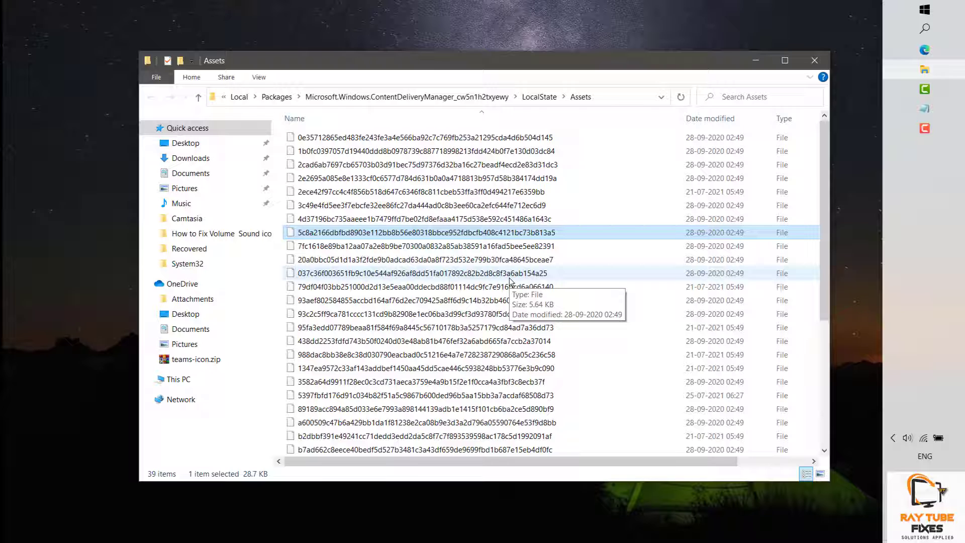
{"action": "right_click", "coordinate": [602, 176]}
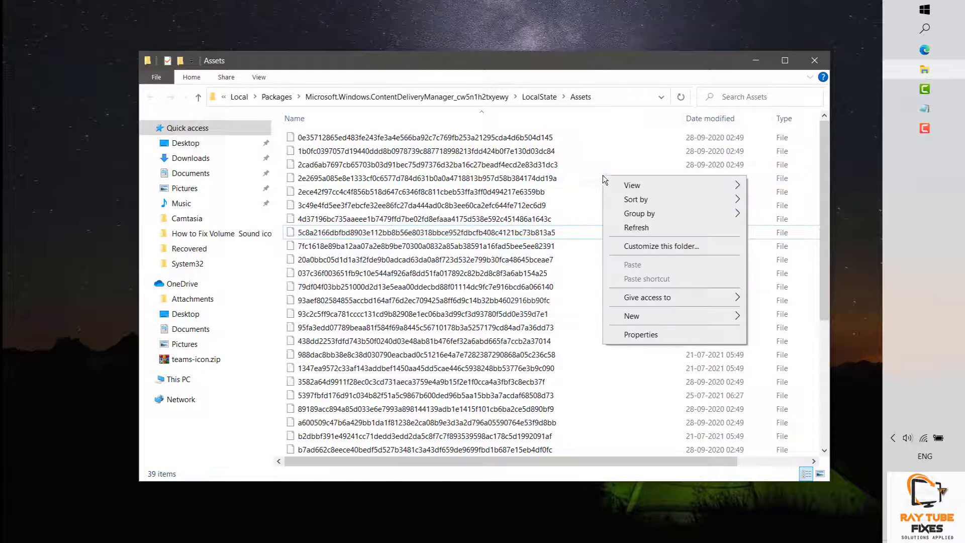
{"action": "left_click", "coordinate": [482, 232]}
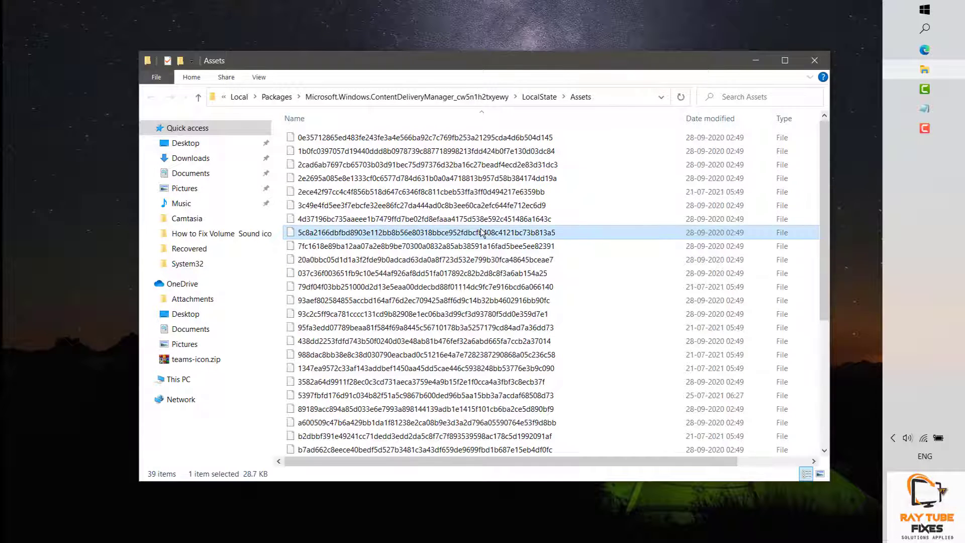
{"action": "key", "text": "ctrl+a"}
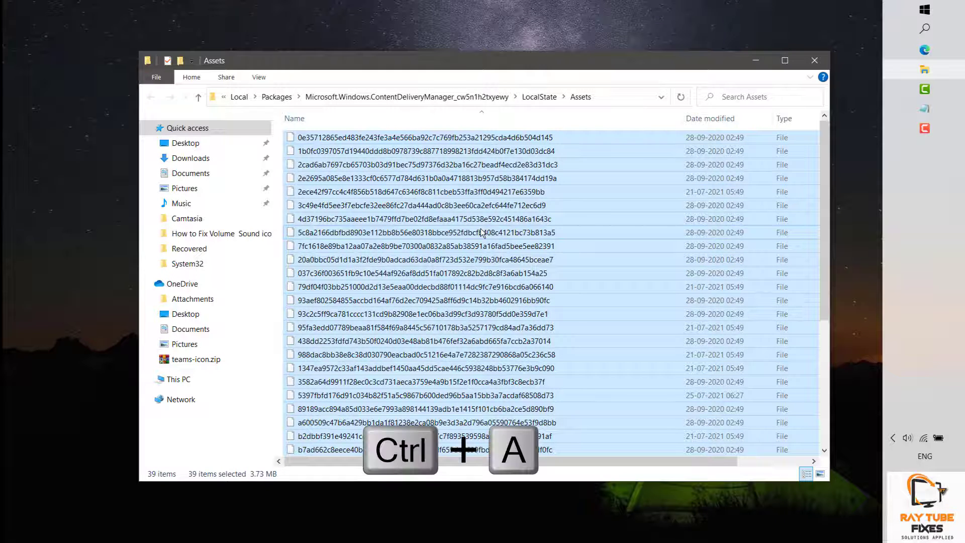
{"action": "key", "text": "Delete"}
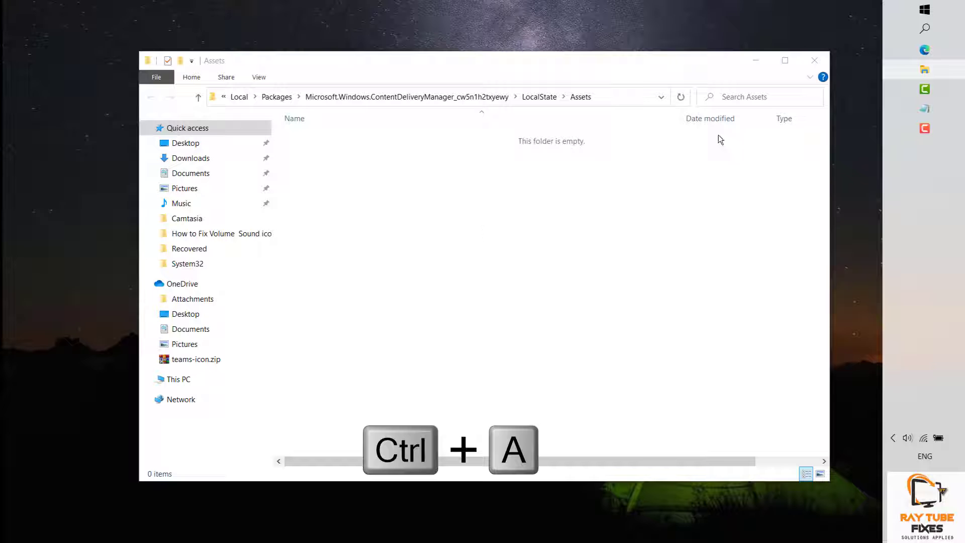
{"action": "left_click", "coordinate": [813, 65]}
Open the folder %USERPROFILE%/AppData\Local\Packages\Microsoft.Windows.ContentDeliveryManager_cw5n1h2txyewy\Settings with the Run command.
{"action": "key", "text": "super+r"}
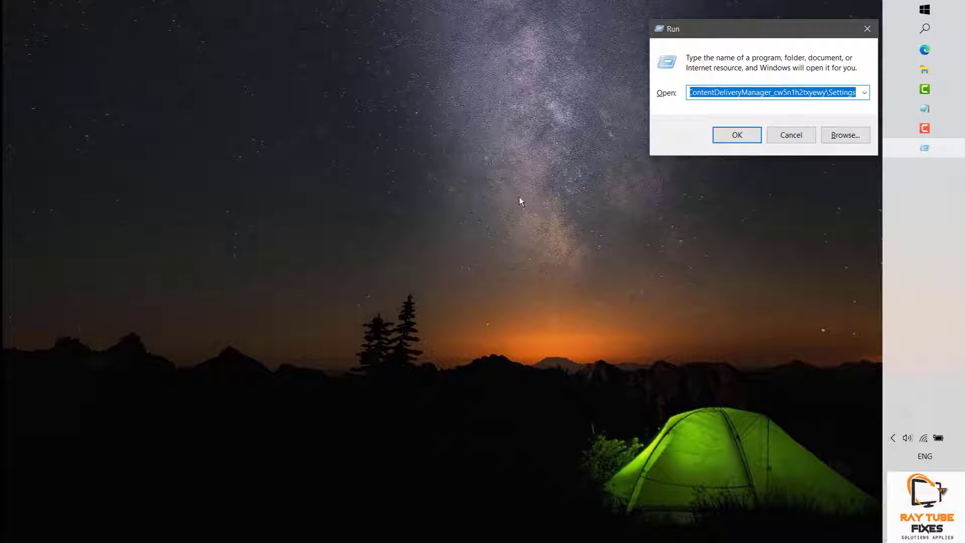
{"action": "key", "text": "Escape"}
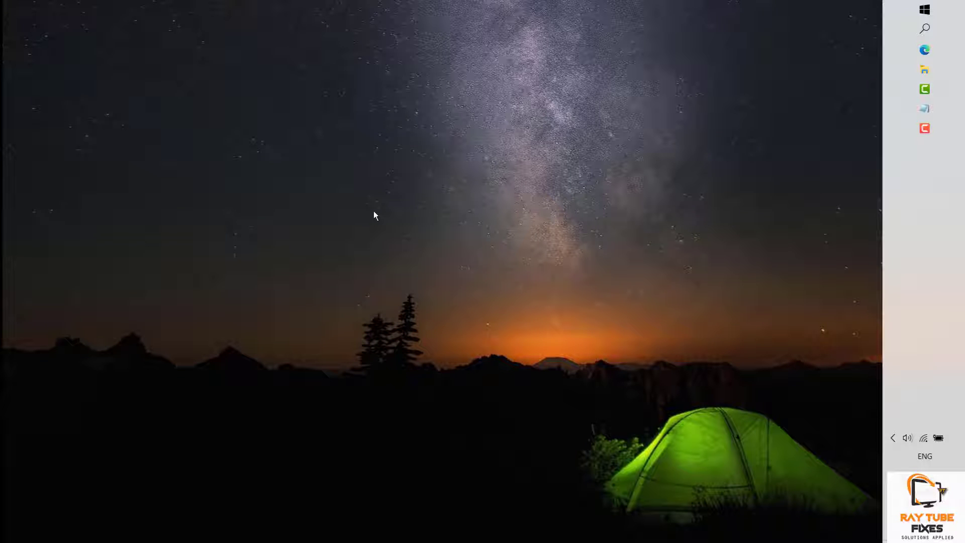
{"action": "key", "text": "super+r"}
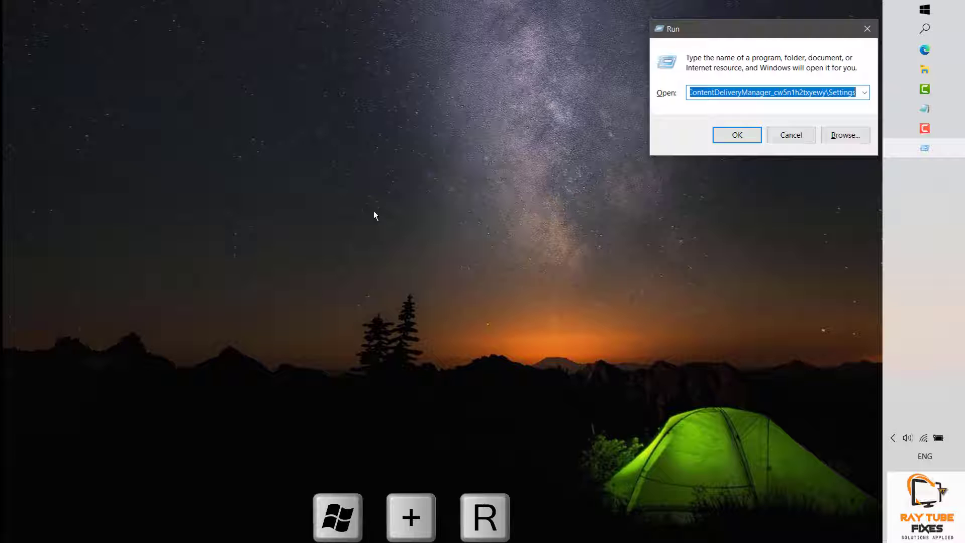
{"action": "key", "text": "End"}
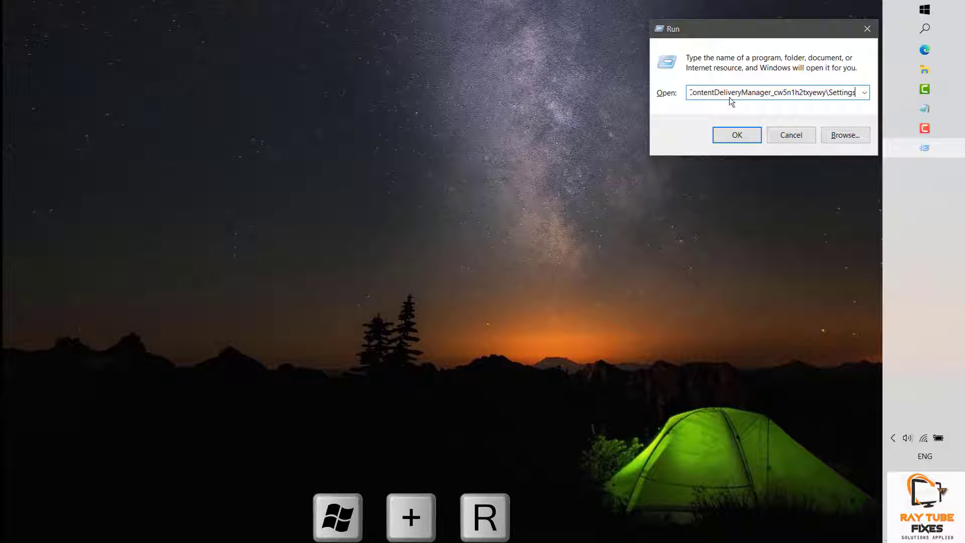
{"action": "key", "text": "ctrl+a"}
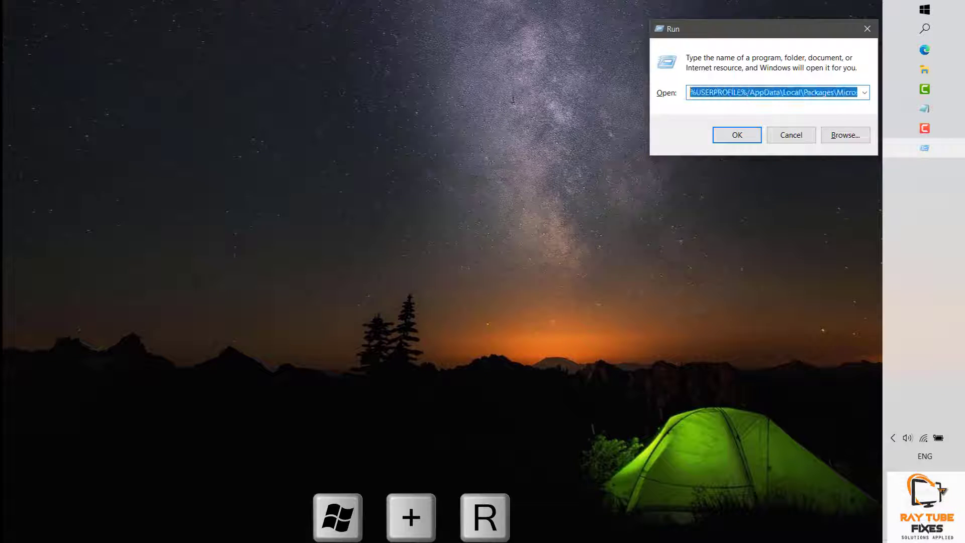
{"action": "left_click", "coordinate": [737, 135]}
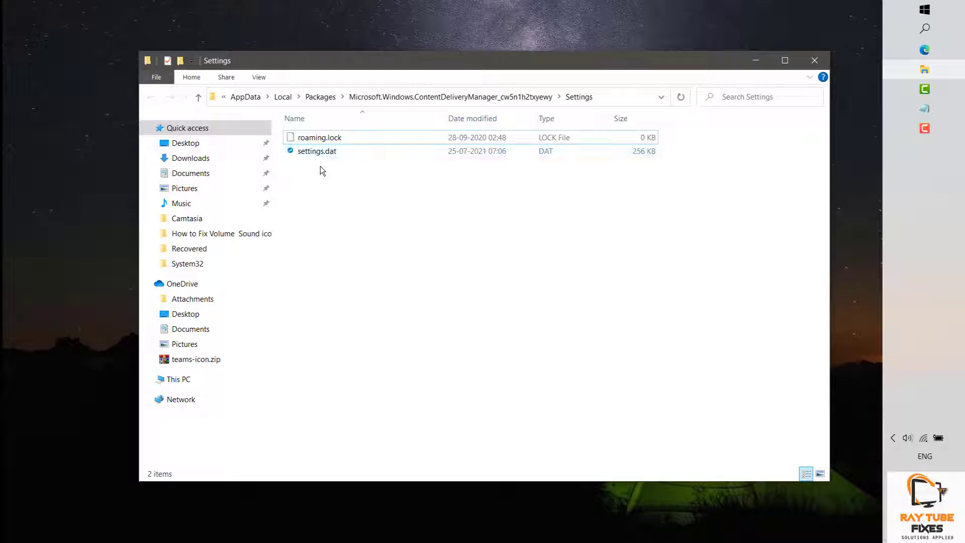
Rename the file roaming.lock as roaming.lockOld, accepting the extension change.
{"action": "left_click", "coordinate": [331, 140]}
{"action": "right_click", "coordinate": [330, 140]}
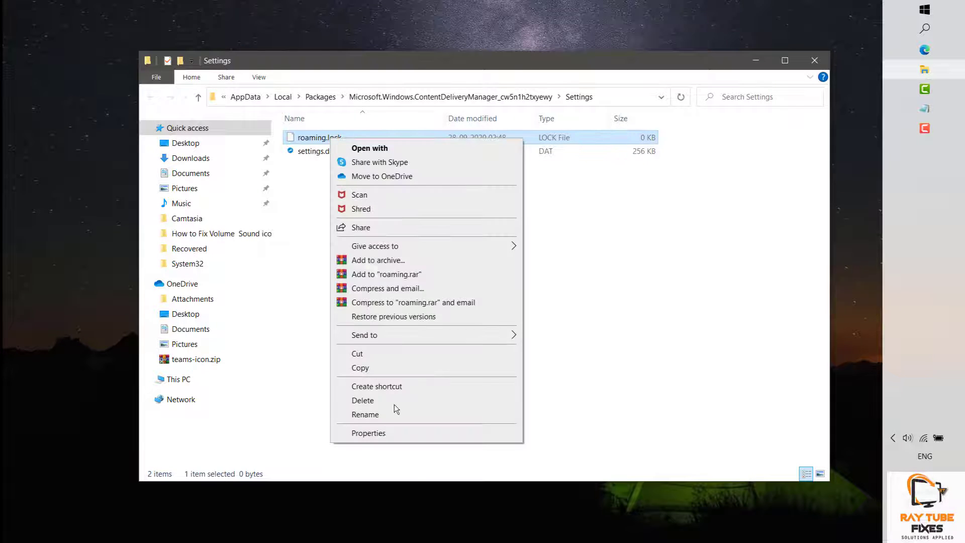
{"action": "left_click", "coordinate": [387, 418]}
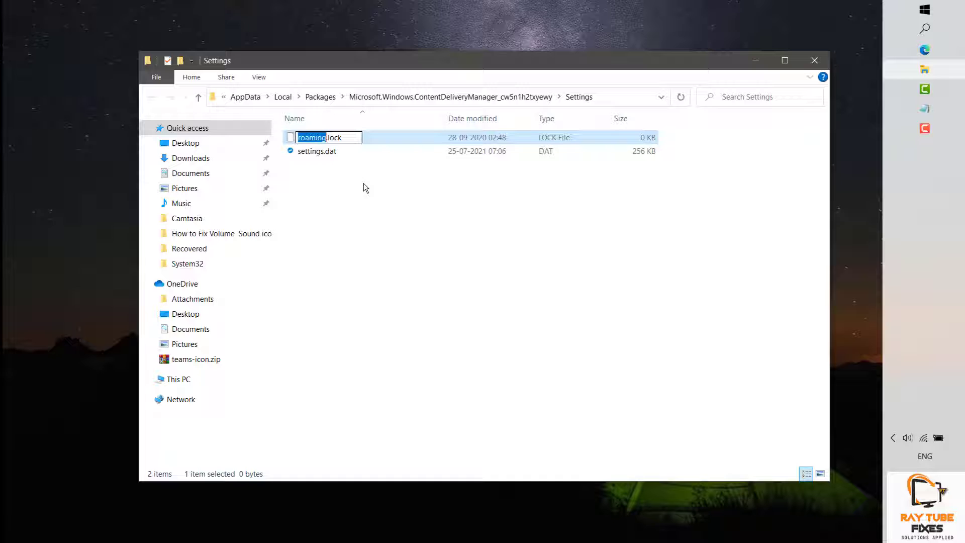
{"action": "left_click", "coordinate": [345, 138]}
{"action": "type", "text": "Old"}
{"action": "key", "text": "Return"}
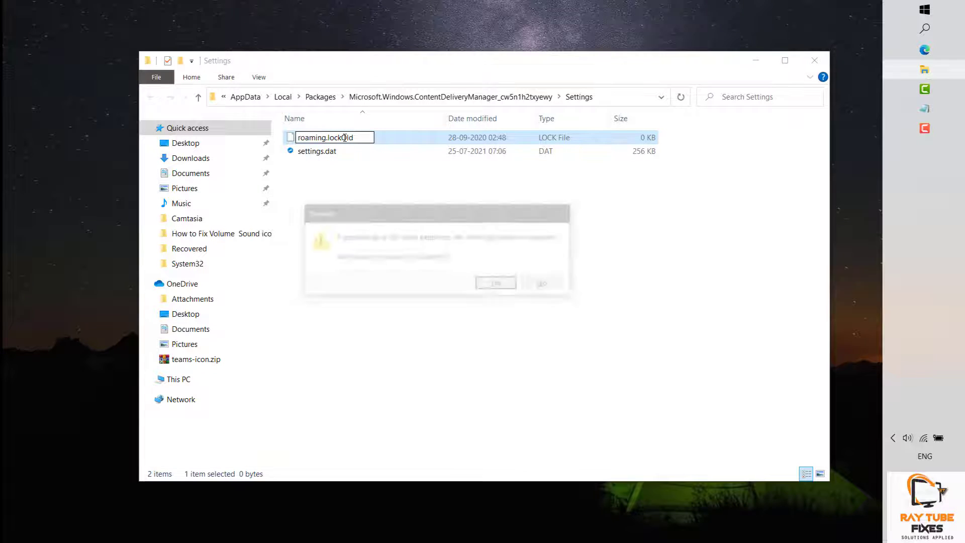
{"action": "key", "text": "Return"}
Rename the file settings.dat as settings.datOld, accepting the extension change, and minimize the folder window.
{"action": "right_click", "coordinate": [331, 155]}
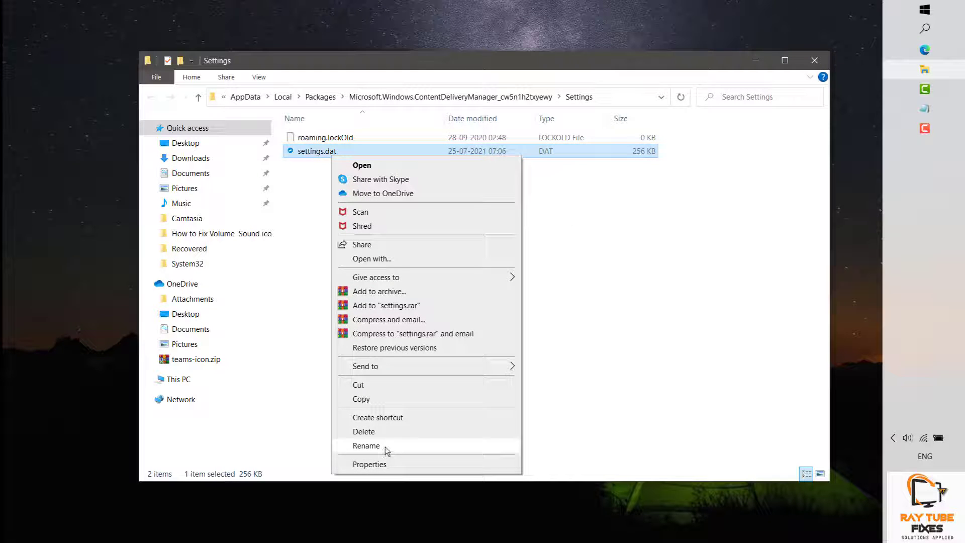
{"action": "left_click", "coordinate": [385, 446]}
{"action": "left_click", "coordinate": [334, 150]}
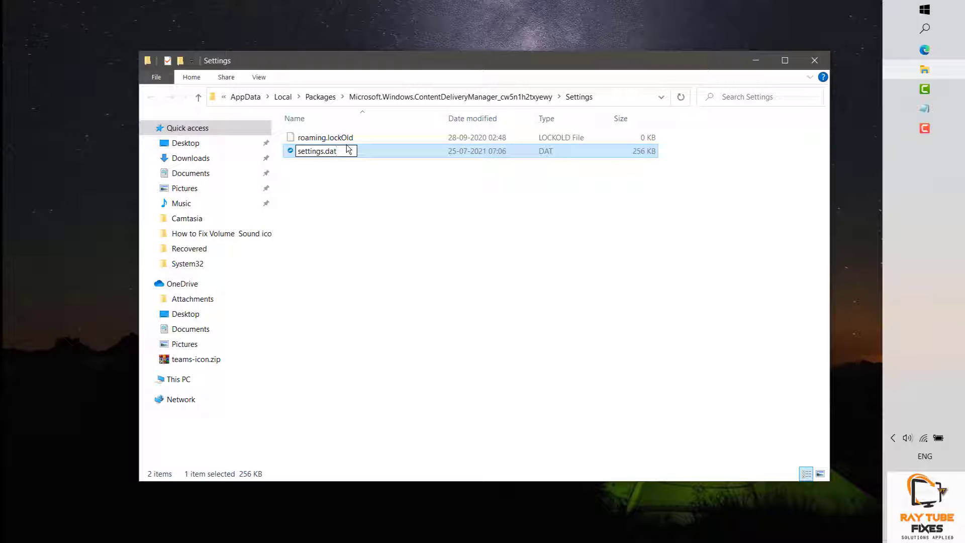
{"action": "type", "text": "Old"}
{"action": "key", "text": "Return"}
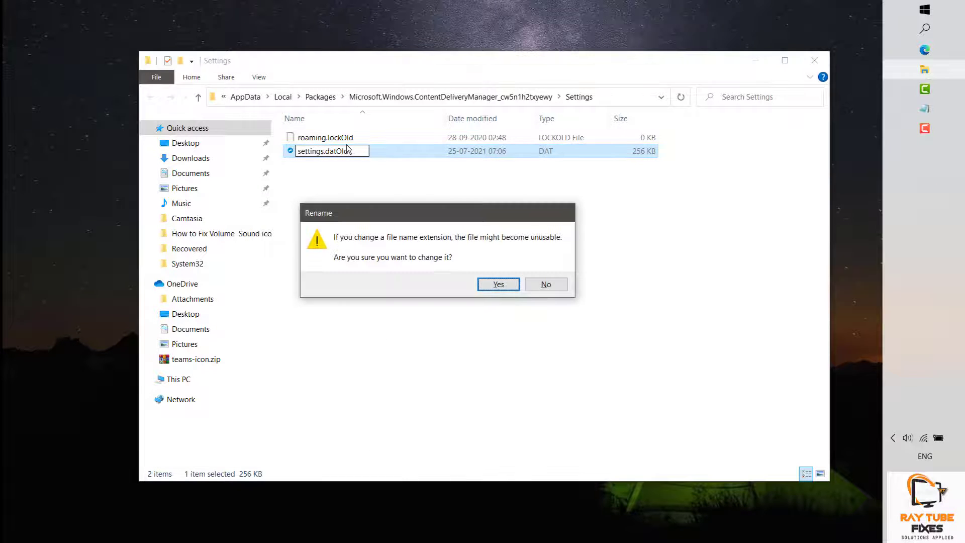
{"action": "key", "text": "Return"}
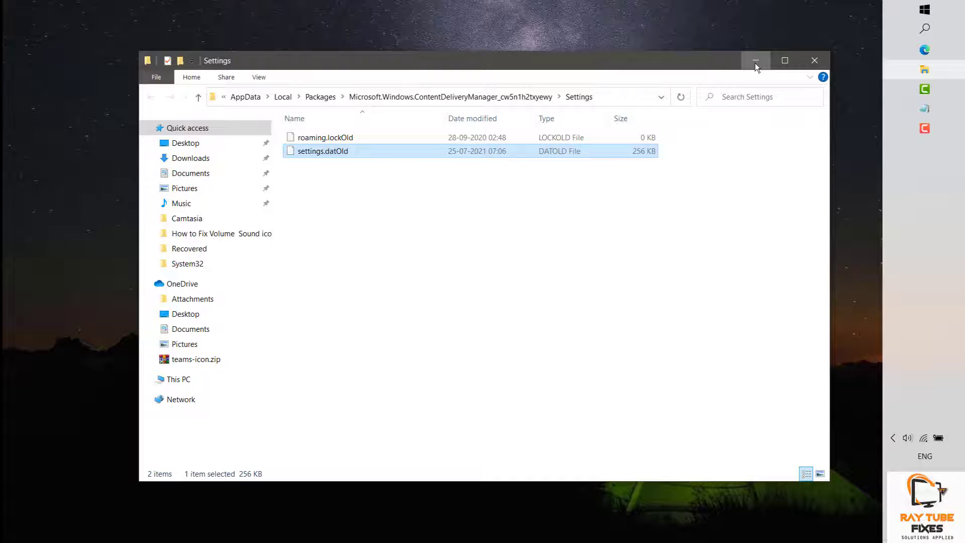
{"action": "left_click", "coordinate": [755, 62]}
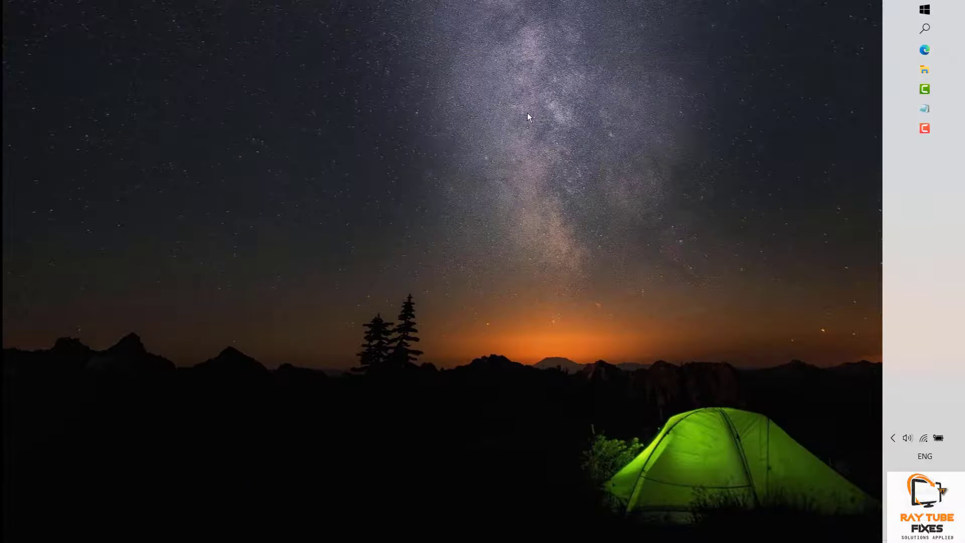
Set the lock screen background to Windows spotlight in the personalization settings.
{"action": "right_click", "coordinate": [527, 113]}
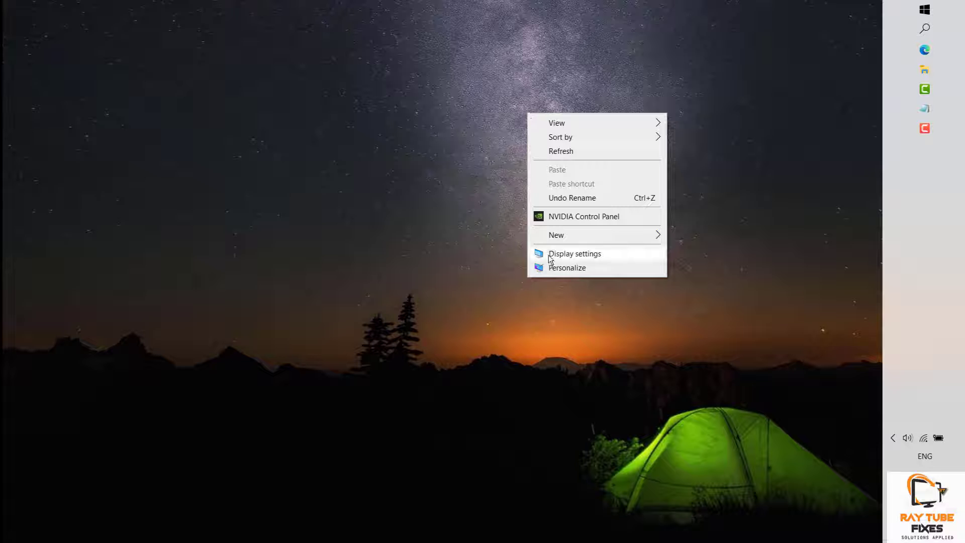
{"action": "left_click", "coordinate": [574, 267]}
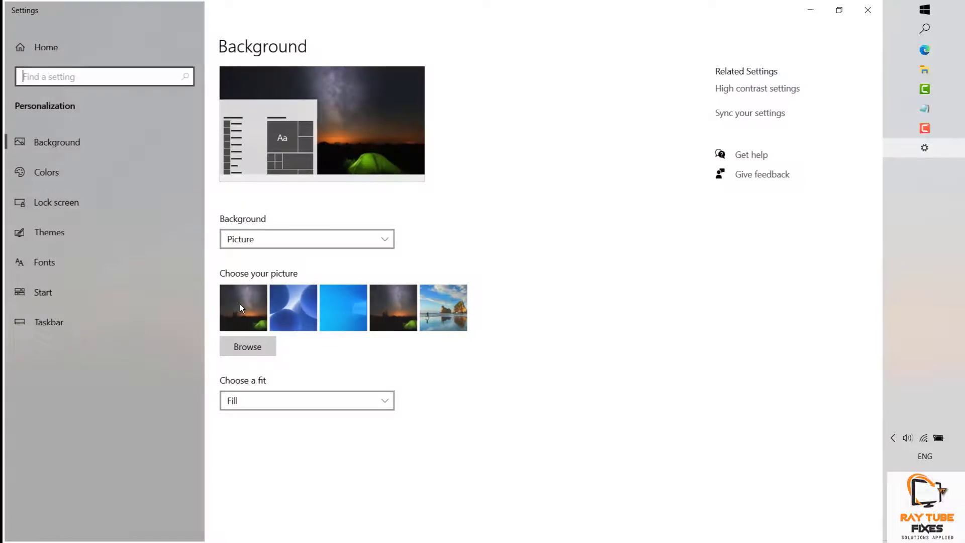
{"action": "left_click", "coordinate": [72, 199]}
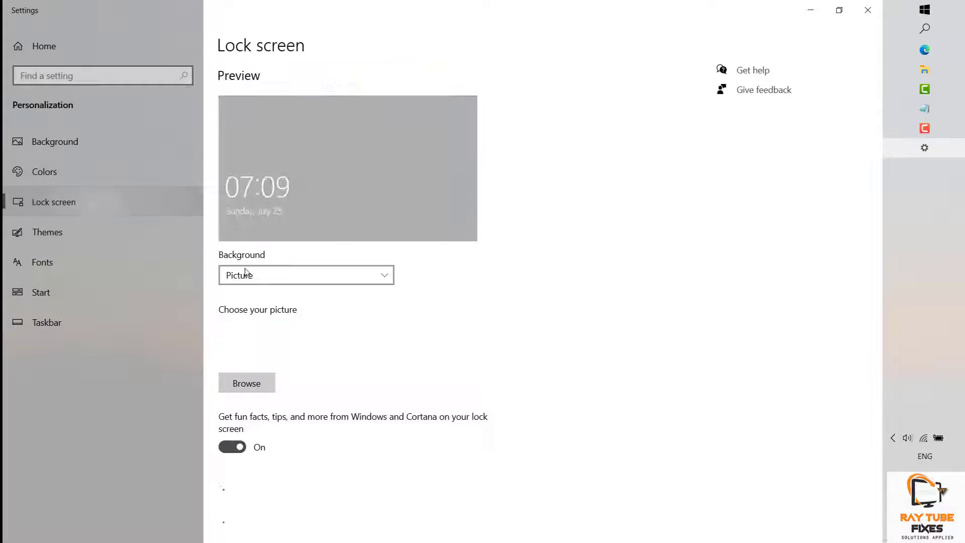
{"action": "left_click", "coordinate": [299, 280]}
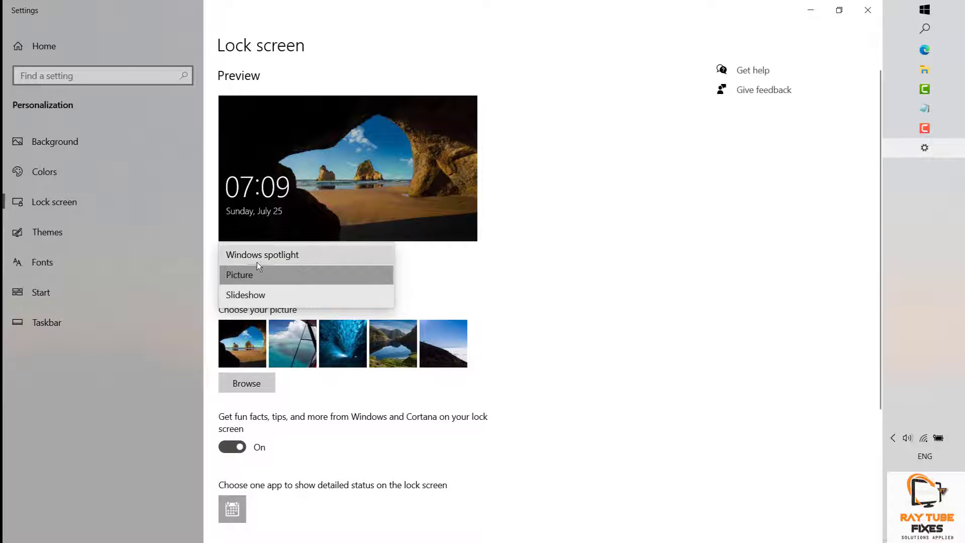
{"action": "left_click", "coordinate": [617, 294]}
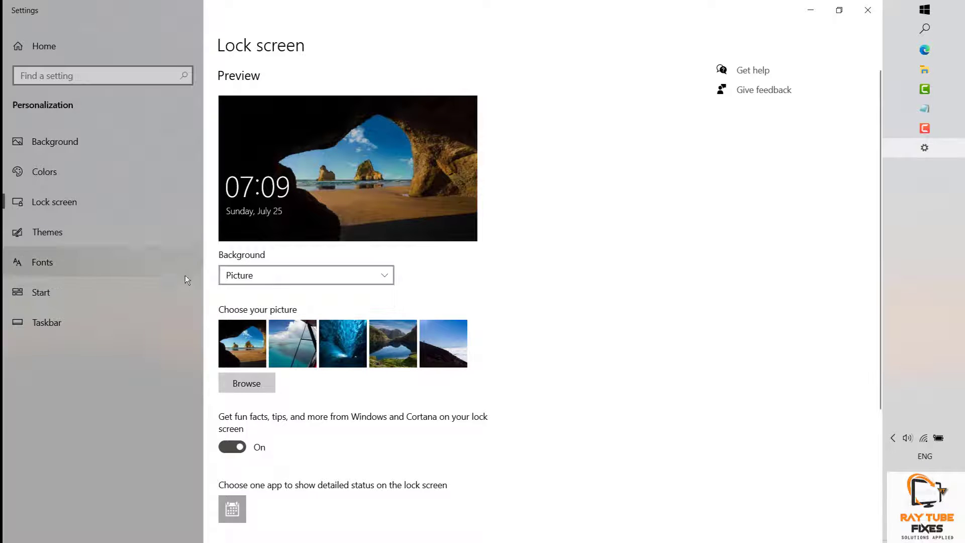
{"action": "left_click", "coordinate": [286, 277]}
{"action": "left_click", "coordinate": [278, 257]}
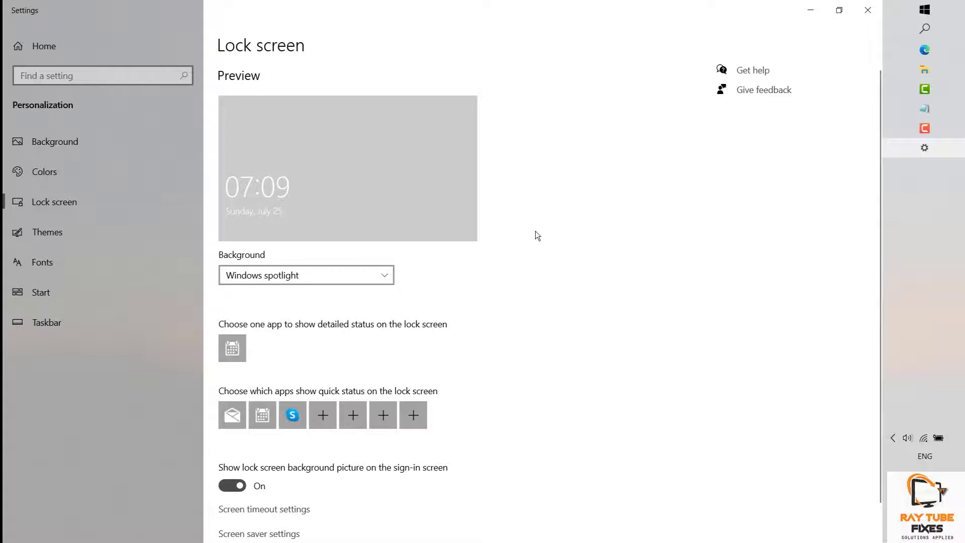
Switch the lock screen background from Windows spotlight to Picture.
{"action": "left_click", "coordinate": [297, 278]}
{"action": "left_click", "coordinate": [255, 295]}
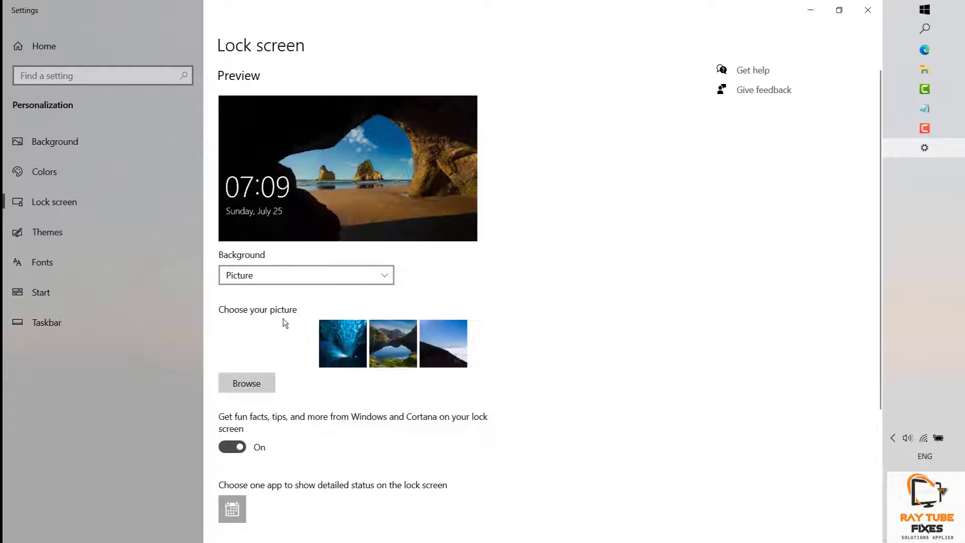
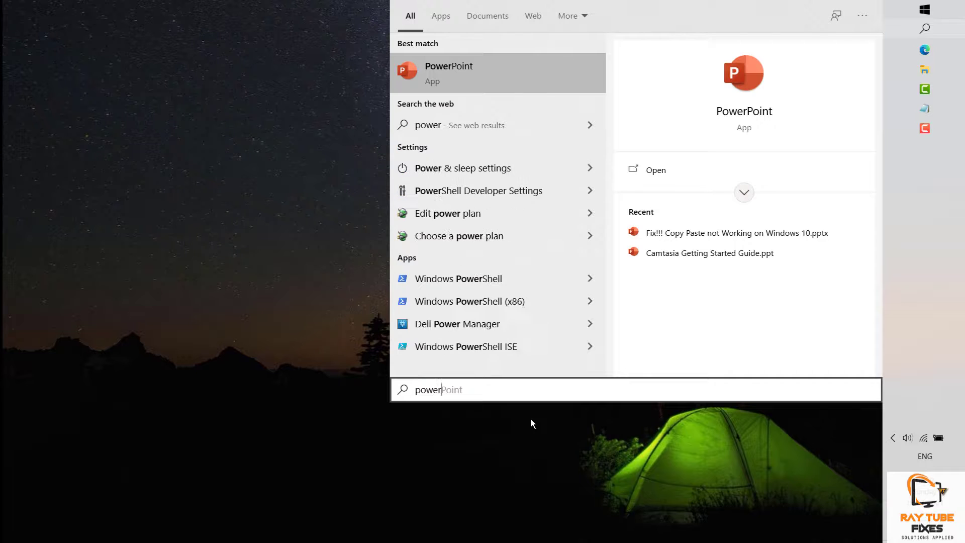
Search Windows for PowerShell and open Windows PowerShell (x86).
{"action": "type", "text": "s"}
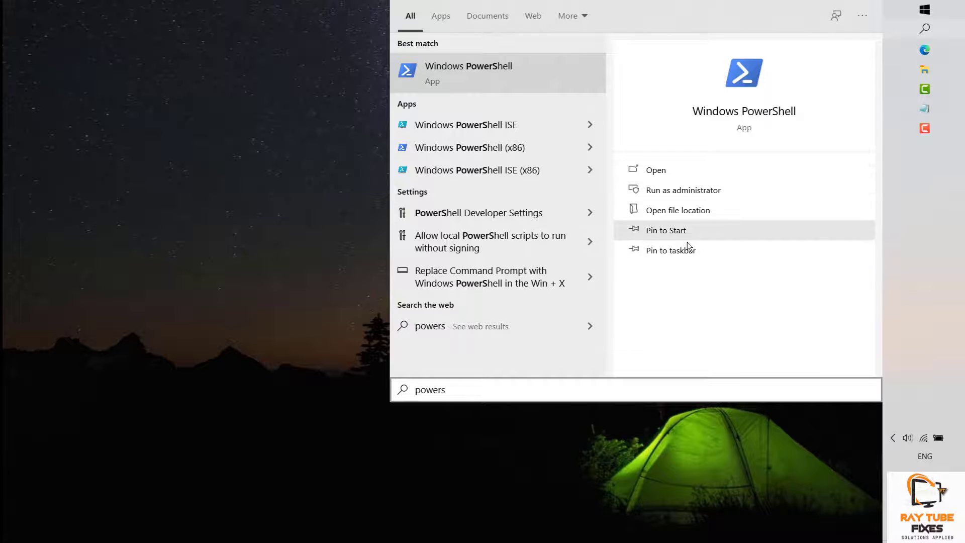
{"action": "key", "text": "Return"}
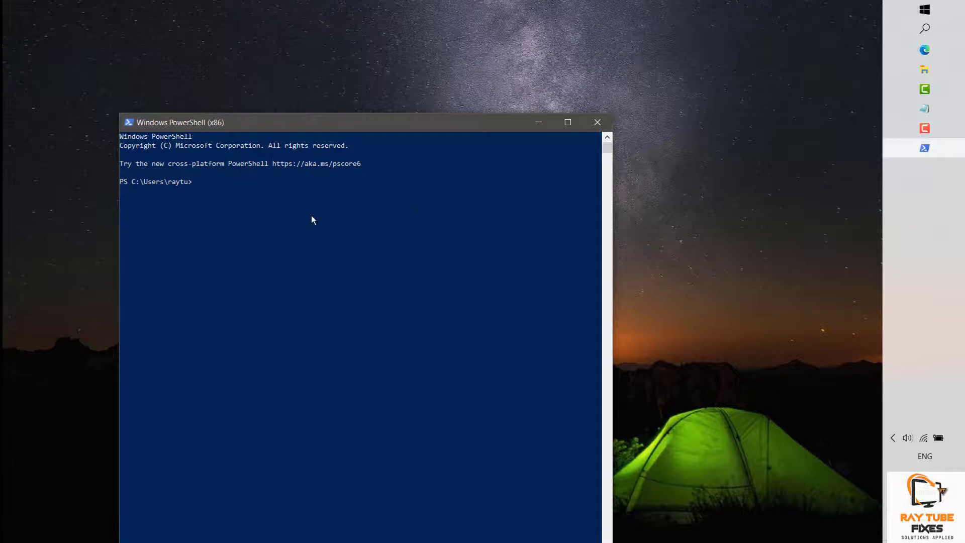
{"action": "right_click", "coordinate": [204, 128]}
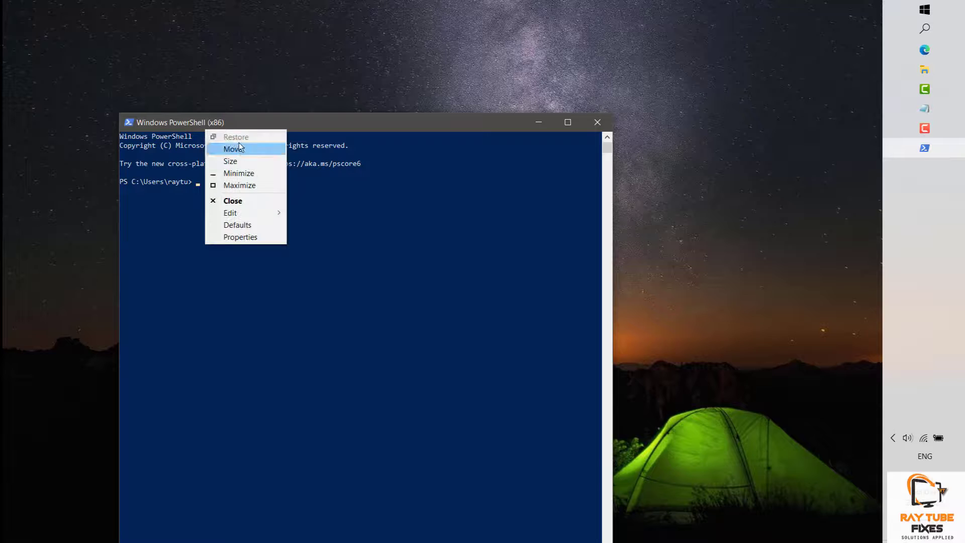
{"action": "left_click", "coordinate": [234, 120]}
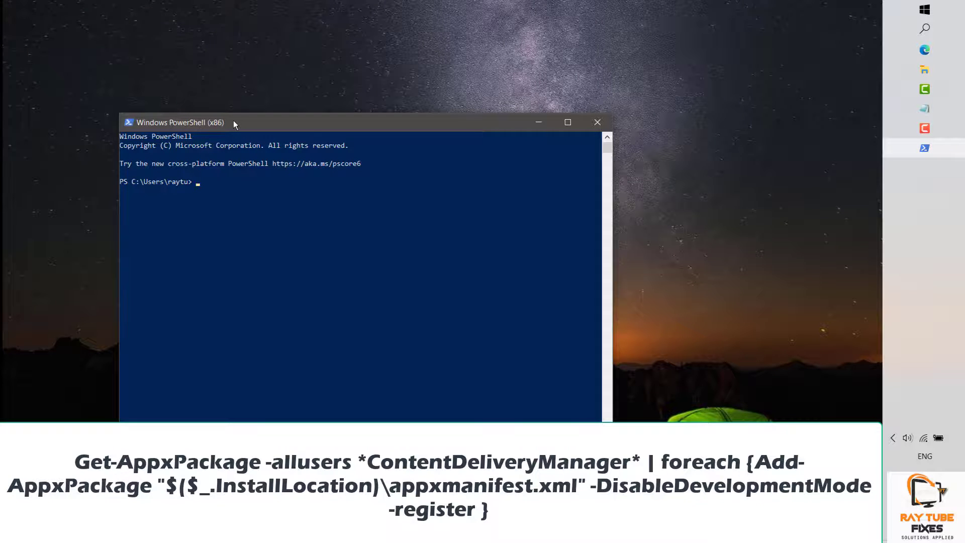
Try to run the pasted command Get-AppxPackage -allusers *ContentDeliveryManager* | foreach {Add-AppxPackage "$($_.InstallLocation)\appxmanifest.xml" -DisableDevelopmentMode -register }, and close PowerShell.
{"action": "right_click", "coordinate": [234, 122]}
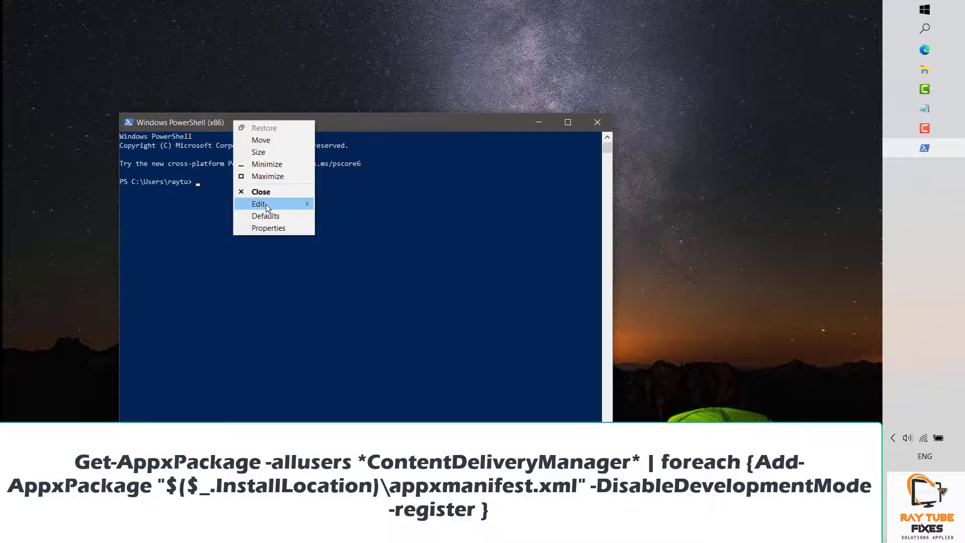
{"action": "mouse_move", "coordinate": [266, 204]}
{"action": "left_click", "coordinate": [371, 224]}
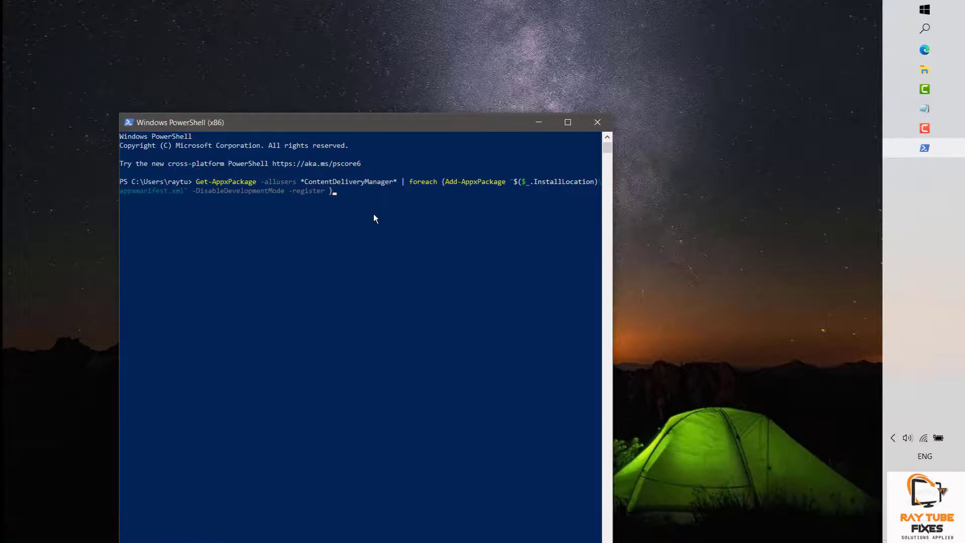
{"action": "key", "text": "Return"}
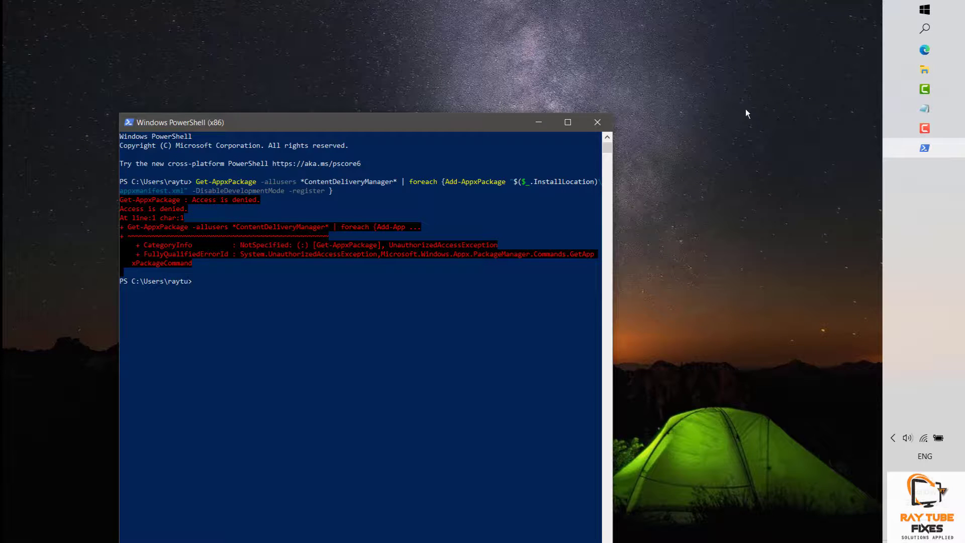
{"action": "left_click", "coordinate": [598, 123]}
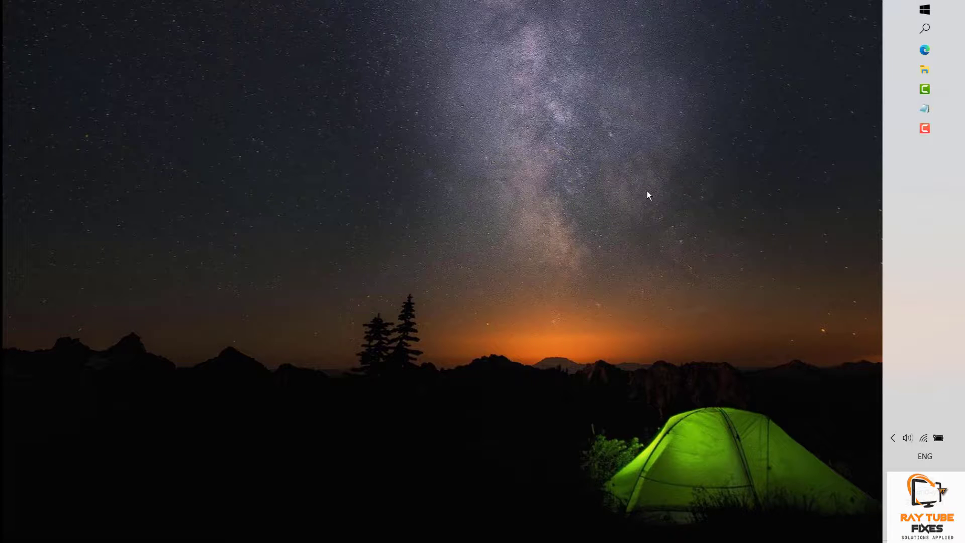
{"action": "right_click", "coordinate": [502, 139]}
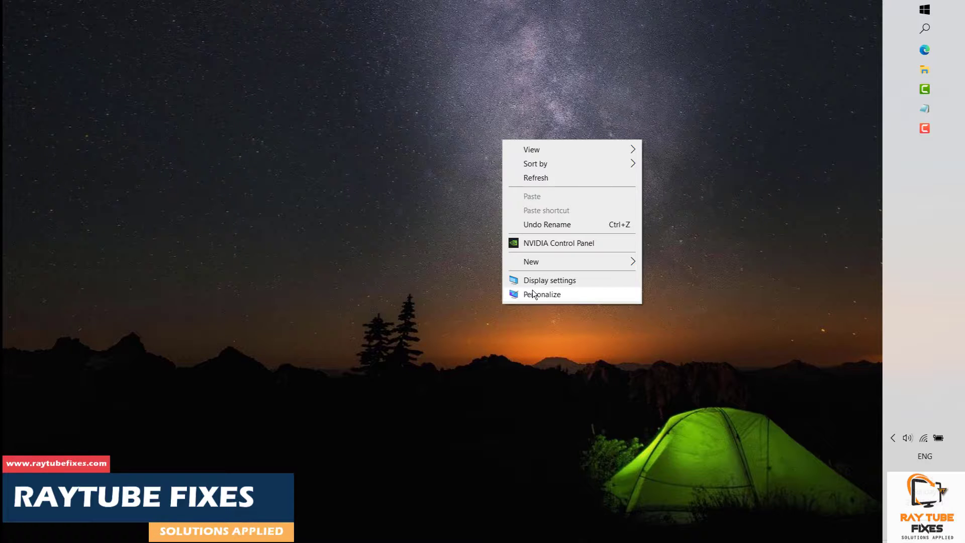
{"action": "left_click", "coordinate": [534, 295]}
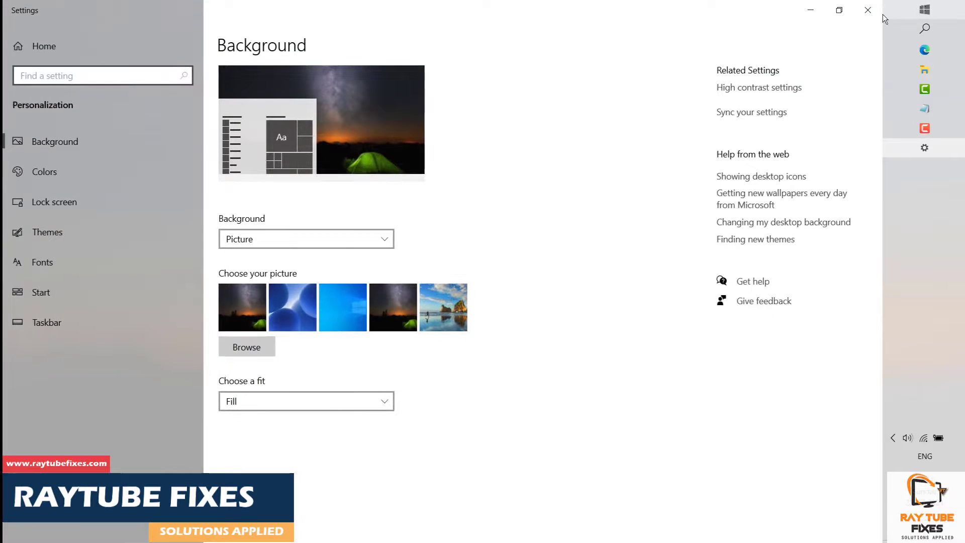
{"action": "left_click", "coordinate": [868, 10]}
Open the desktop's personalization settings and set the lock screen background to Windows spotlight.
{"action": "right_click", "coordinate": [474, 171]}
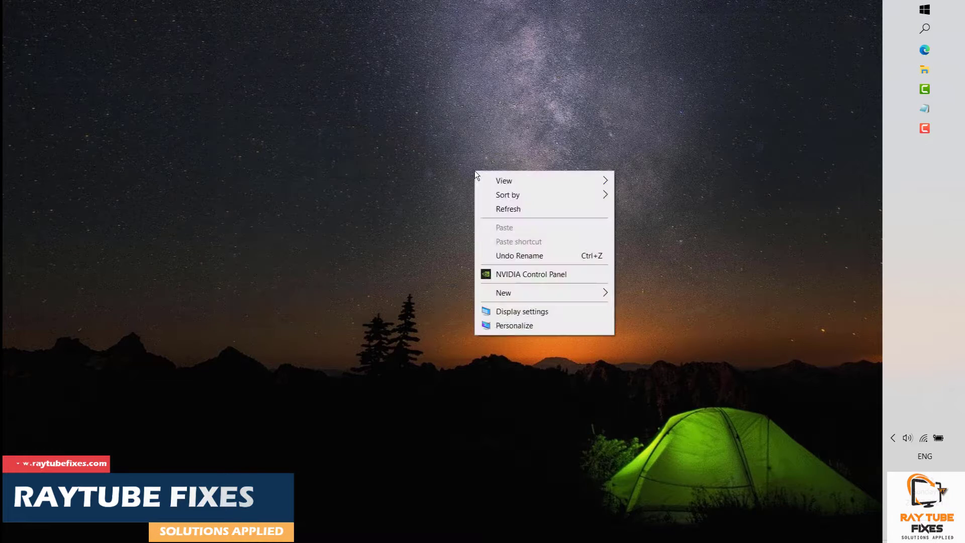
{"action": "left_click", "coordinate": [544, 323]}
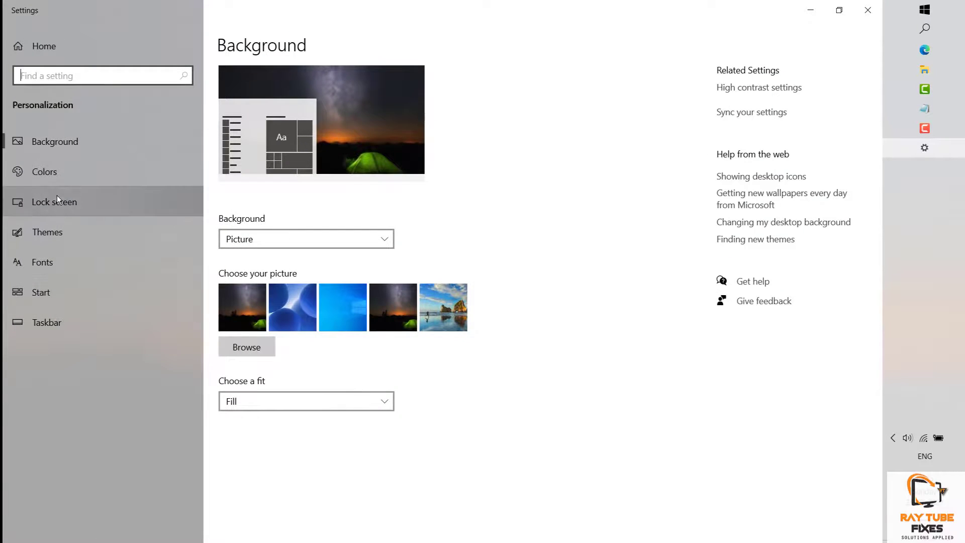
{"action": "left_click", "coordinate": [57, 199]}
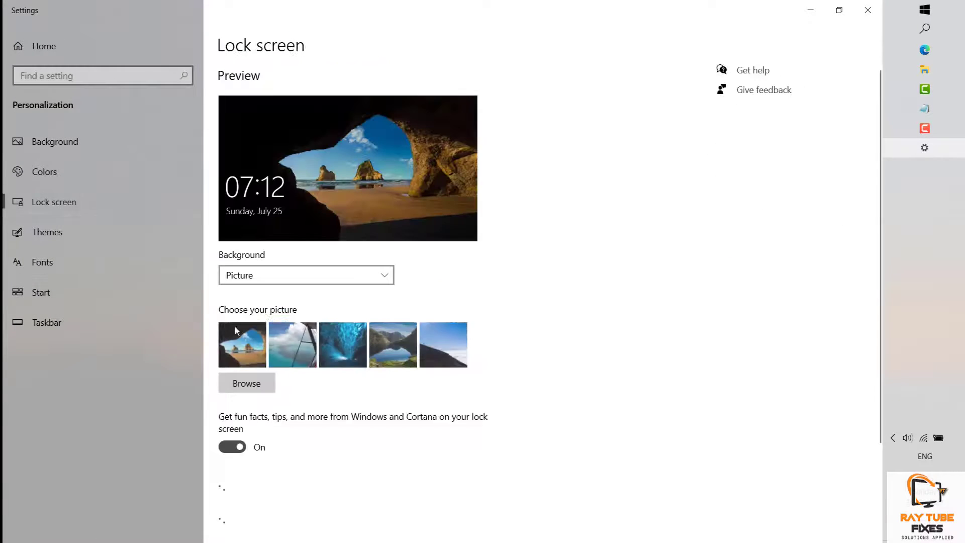
{"action": "left_click", "coordinate": [270, 283]}
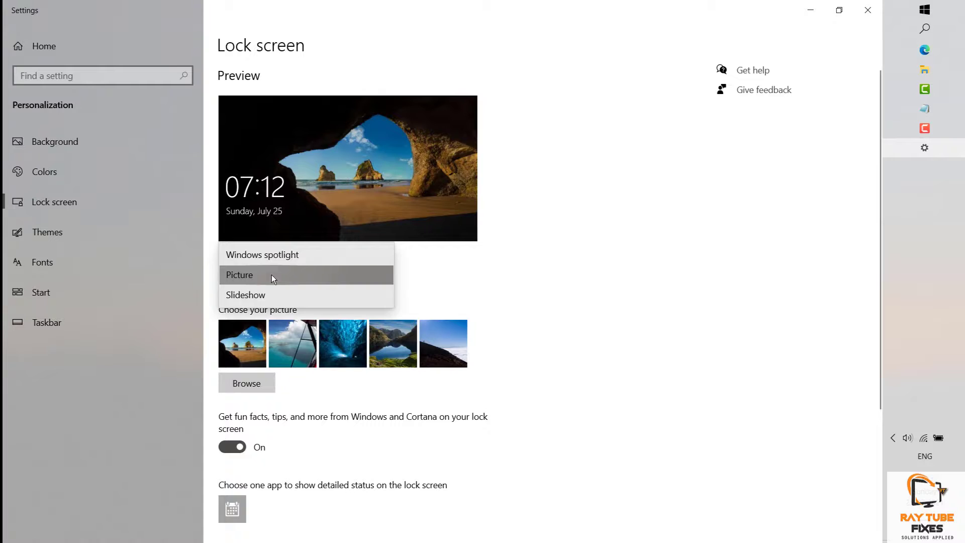
{"action": "left_click", "coordinate": [285, 256]}
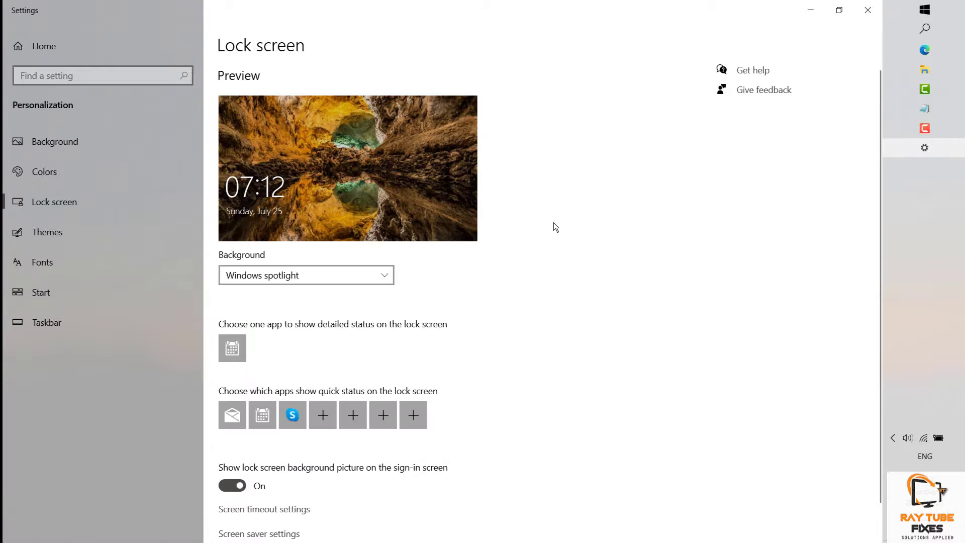